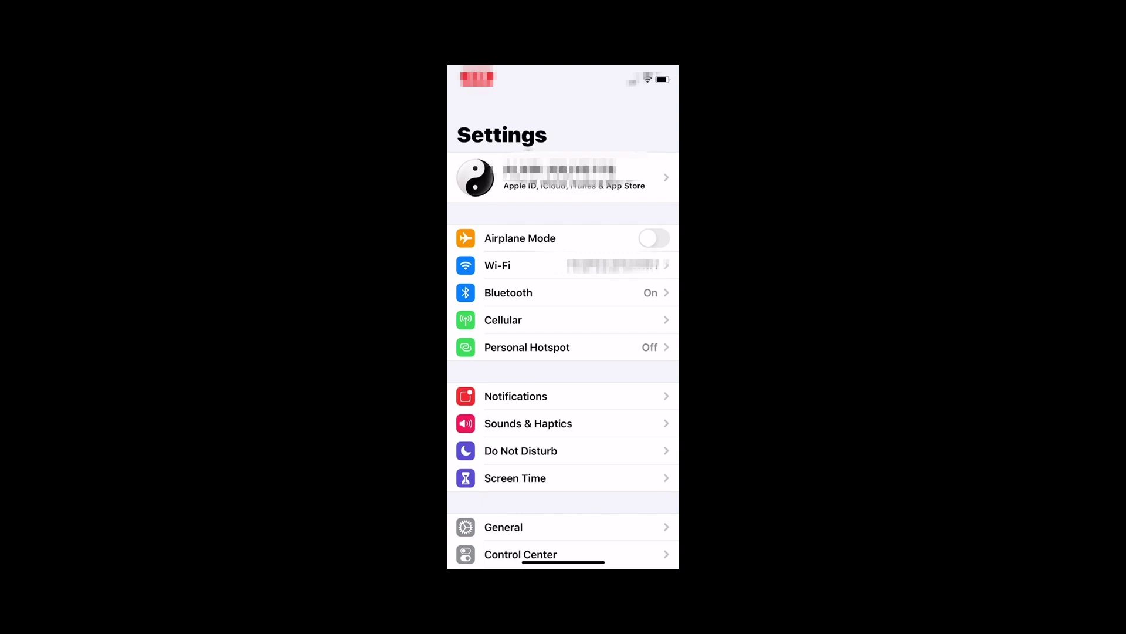
pyautogui.scroll(-5, 563, 335)
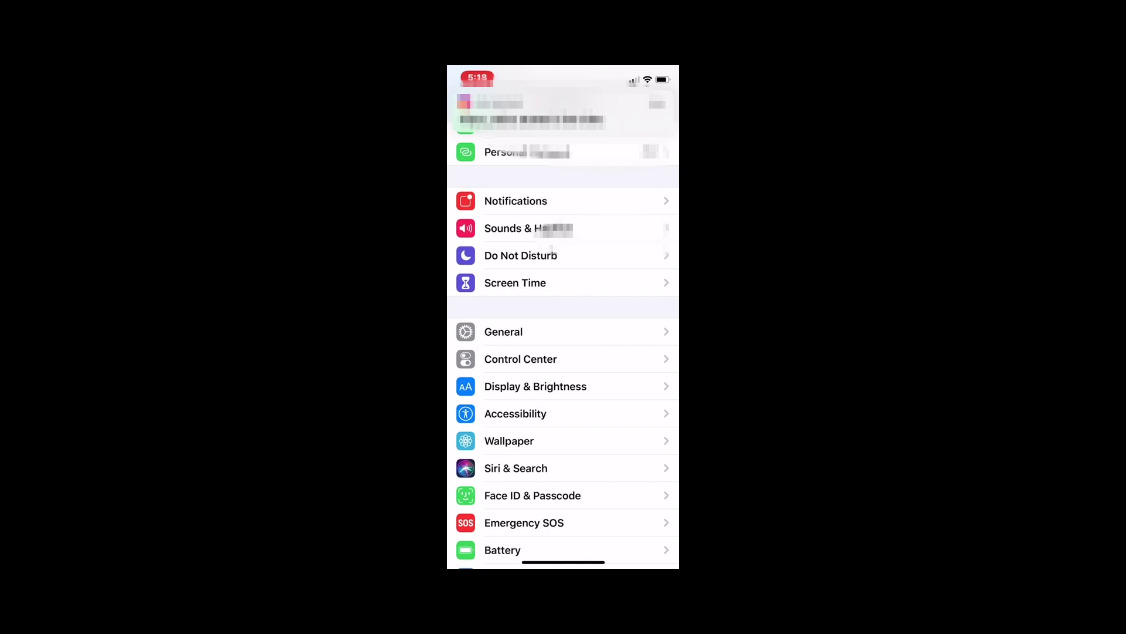
pyautogui.scroll(1, 564, 352)
pyautogui.scroll(5, 564, 335)
# Search Settings for 'Control', open Control Center, and toggle Access Within Apps off and on.
pyautogui.click(545, 161)
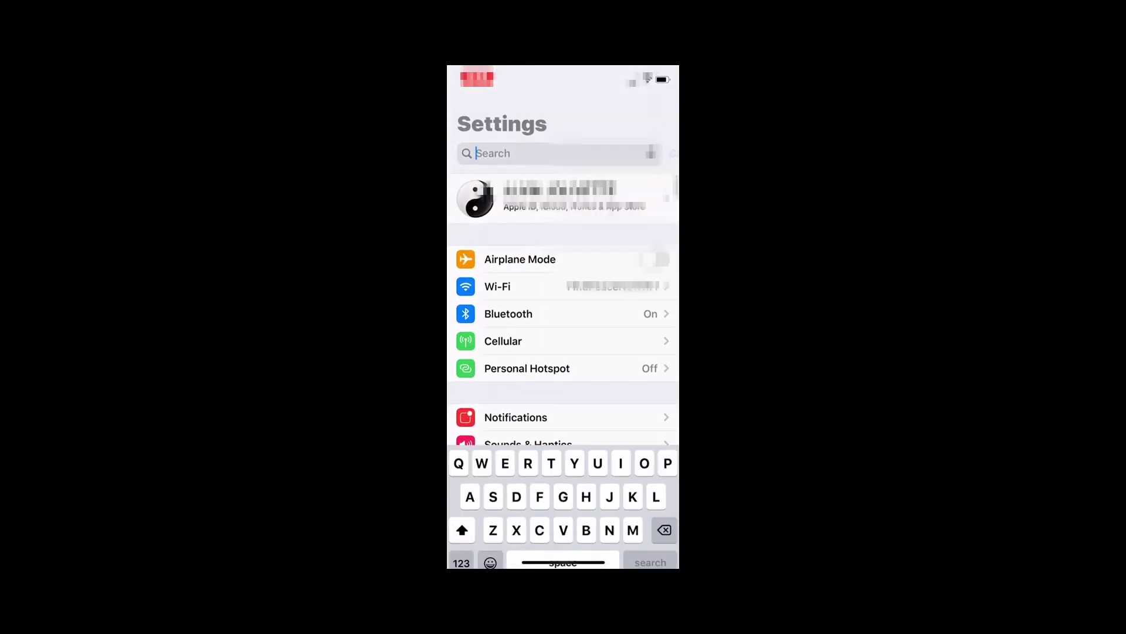
pyautogui.write('Con')
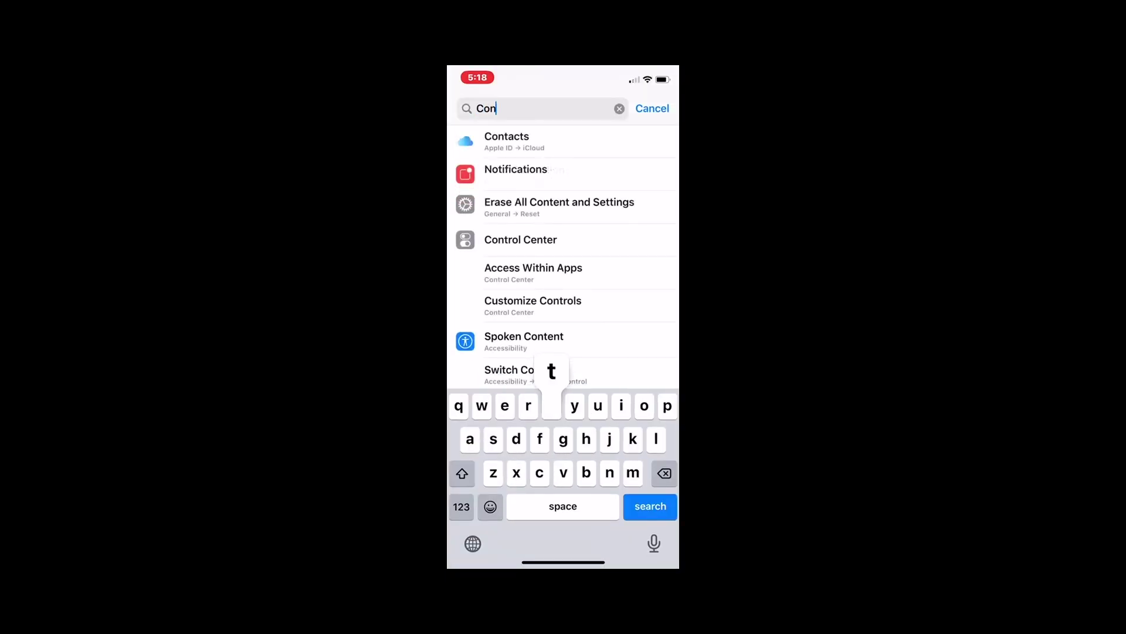
pyautogui.write('trol')
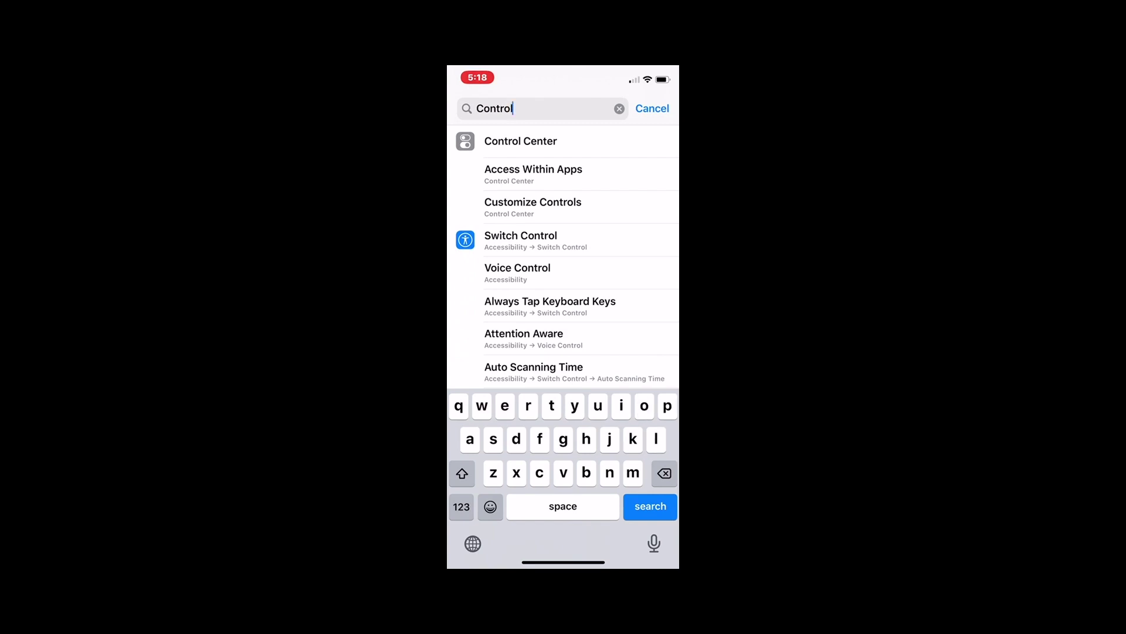
pyautogui.click(521, 141)
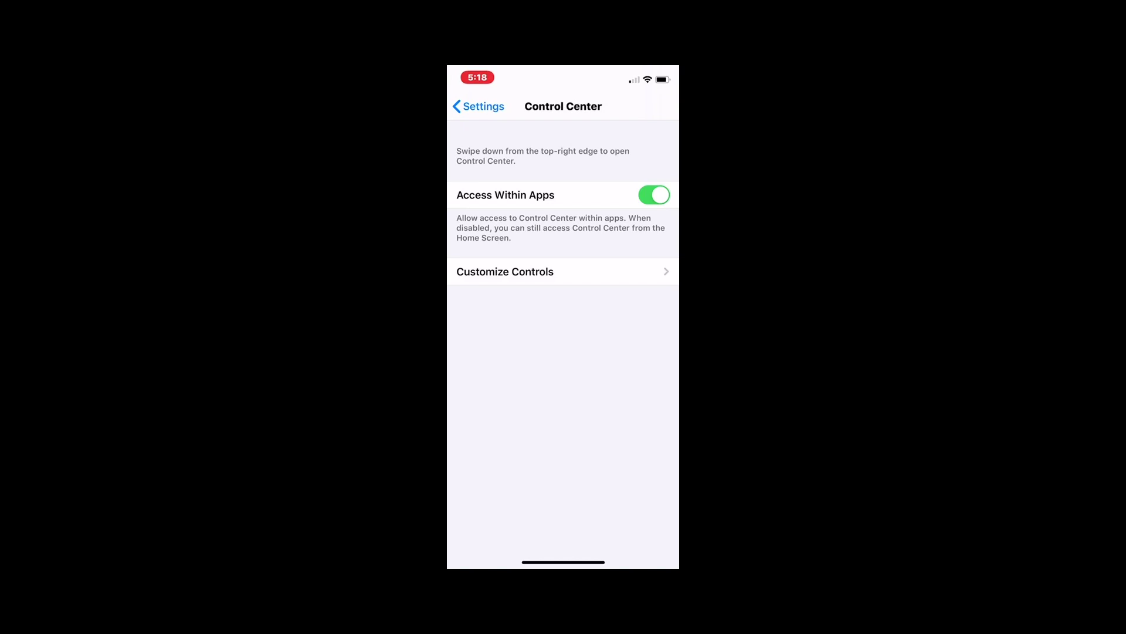
pyautogui.click(654, 194)
# Remove and re-add Apple TV Remote, drag it to the top of Include, then go back.
pyautogui.click(563, 271)
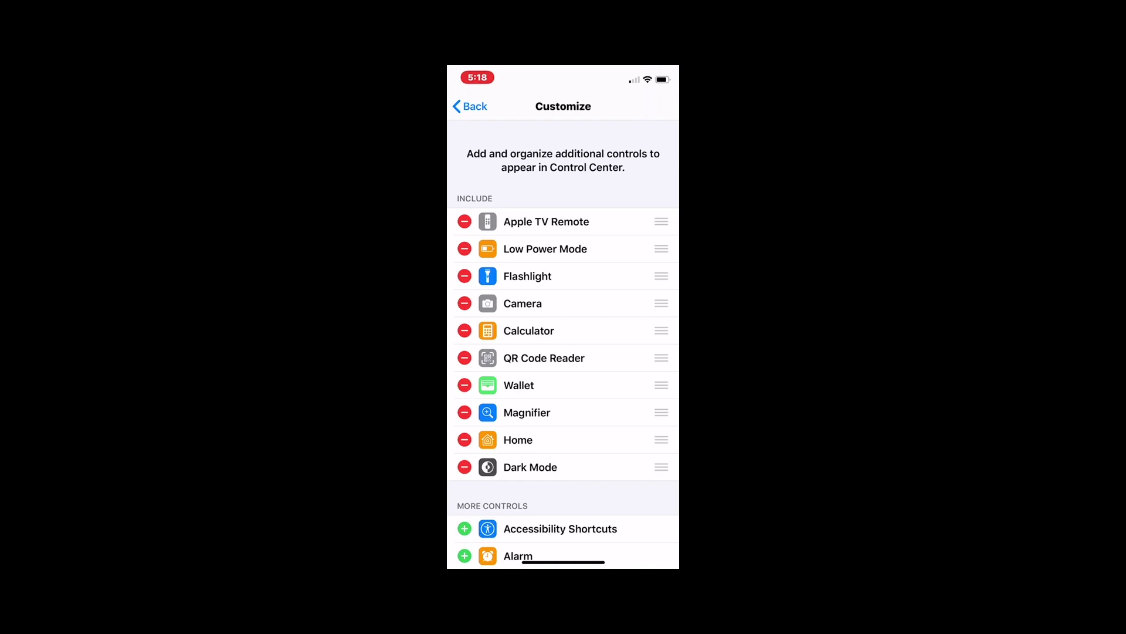
pyautogui.click(464, 221)
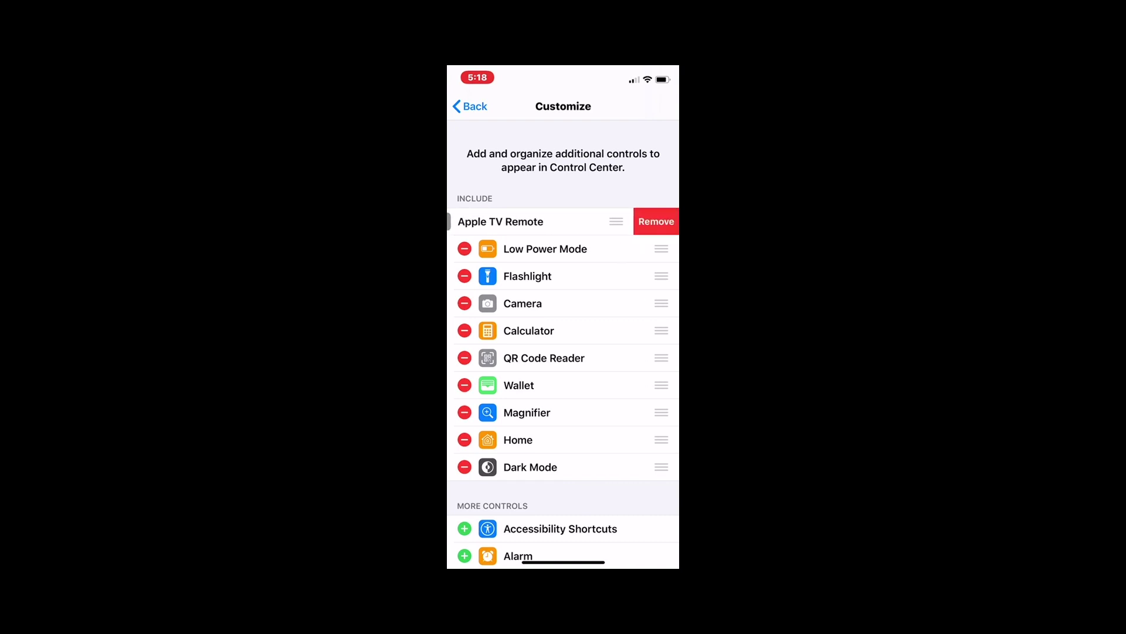
pyautogui.click(656, 222)
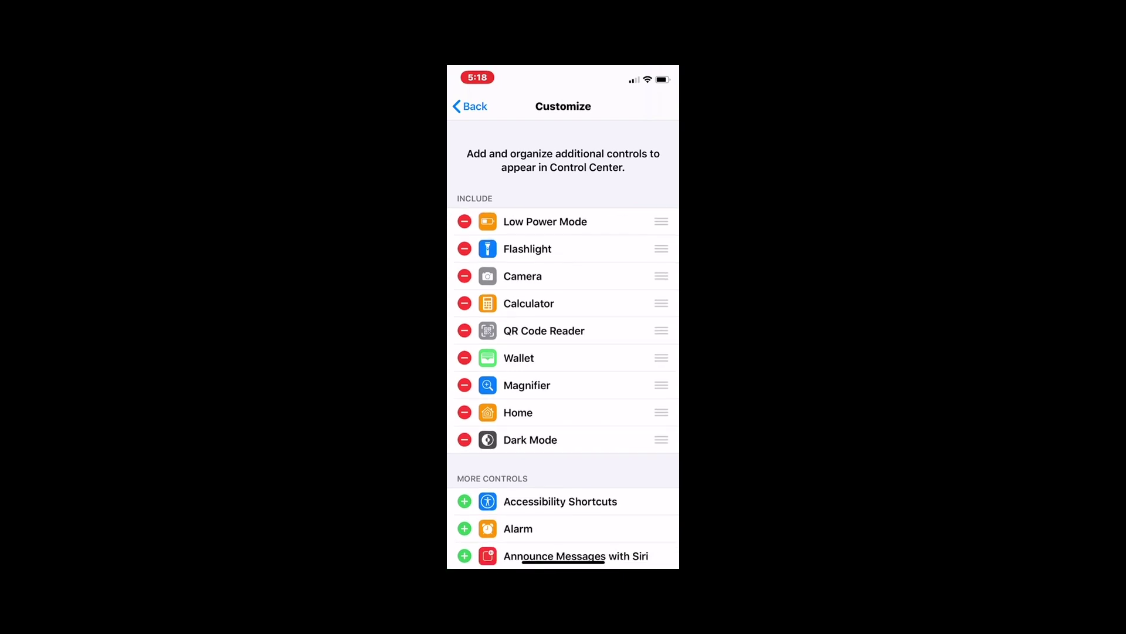
pyautogui.scroll(-5, 564, 352)
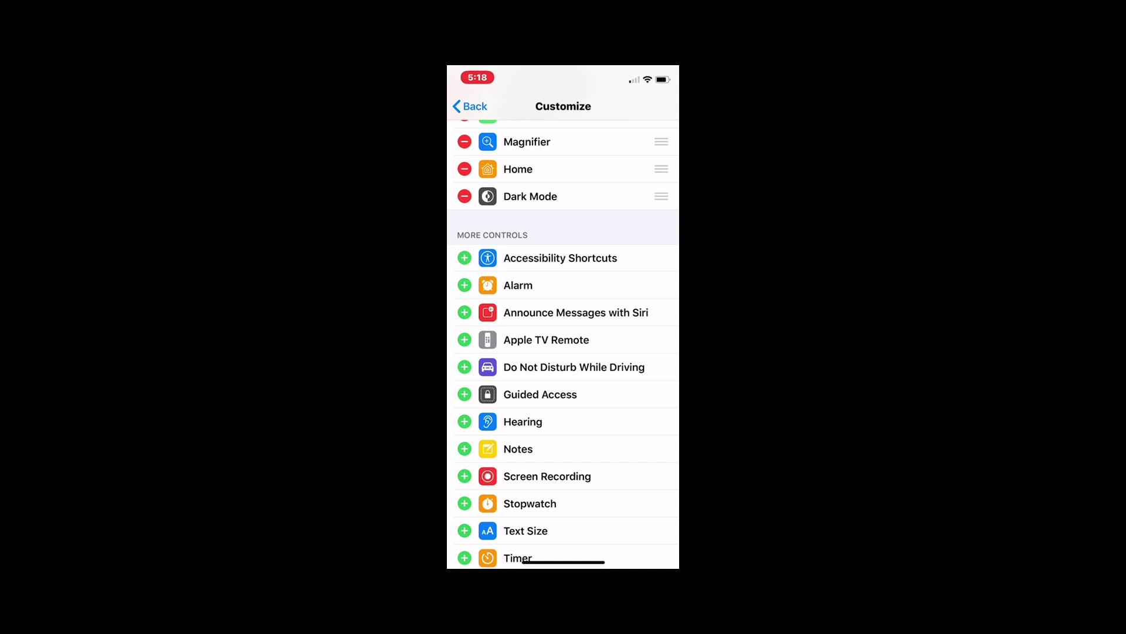
pyautogui.click(465, 341)
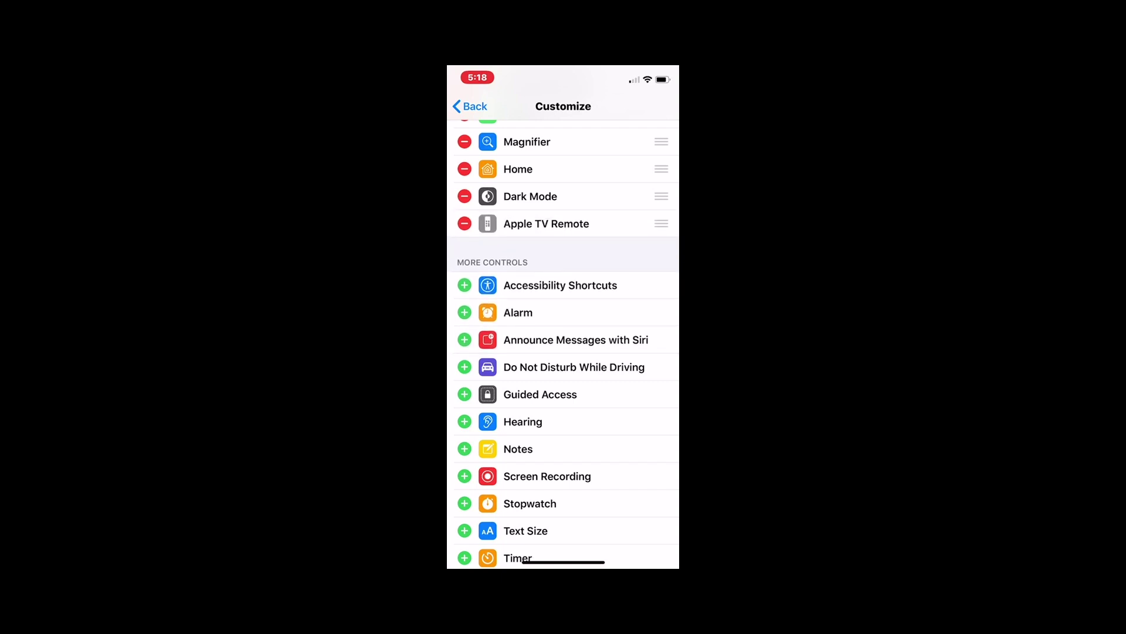
pyautogui.scroll(4, 563, 352)
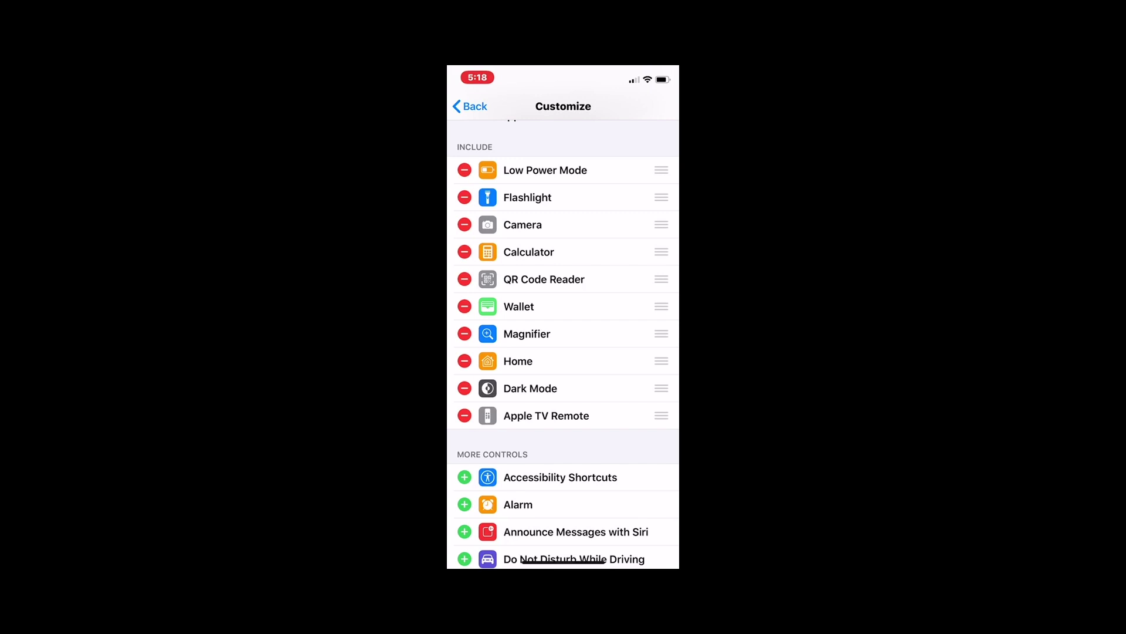
pyautogui.moveTo(661, 415); pyautogui.dragTo(661, 170)
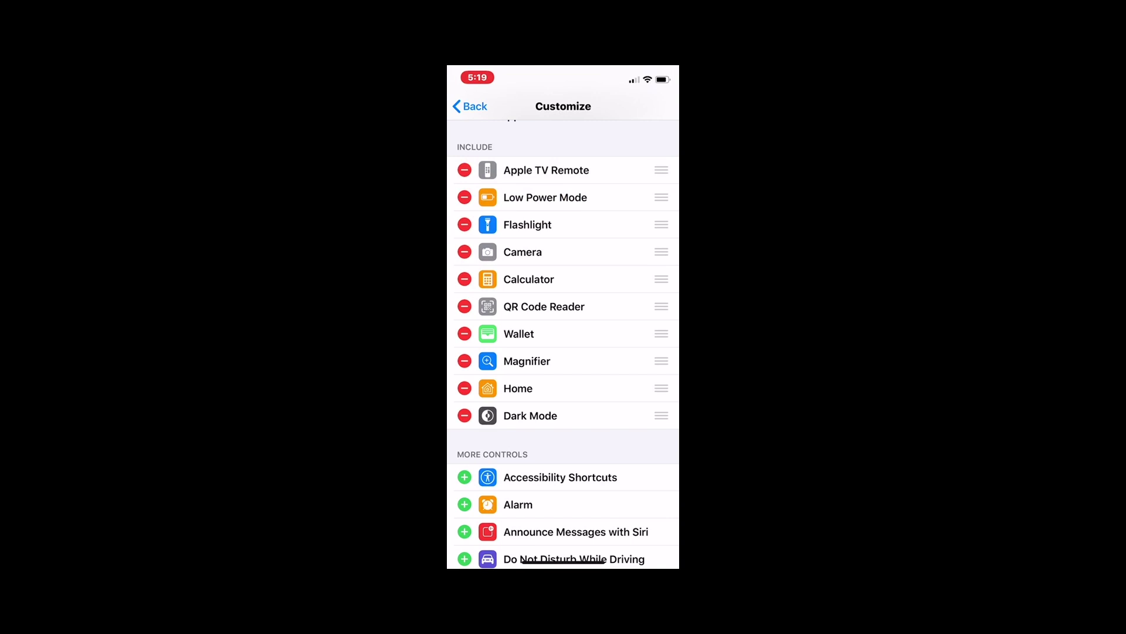
pyautogui.scroll(2, 563, 341)
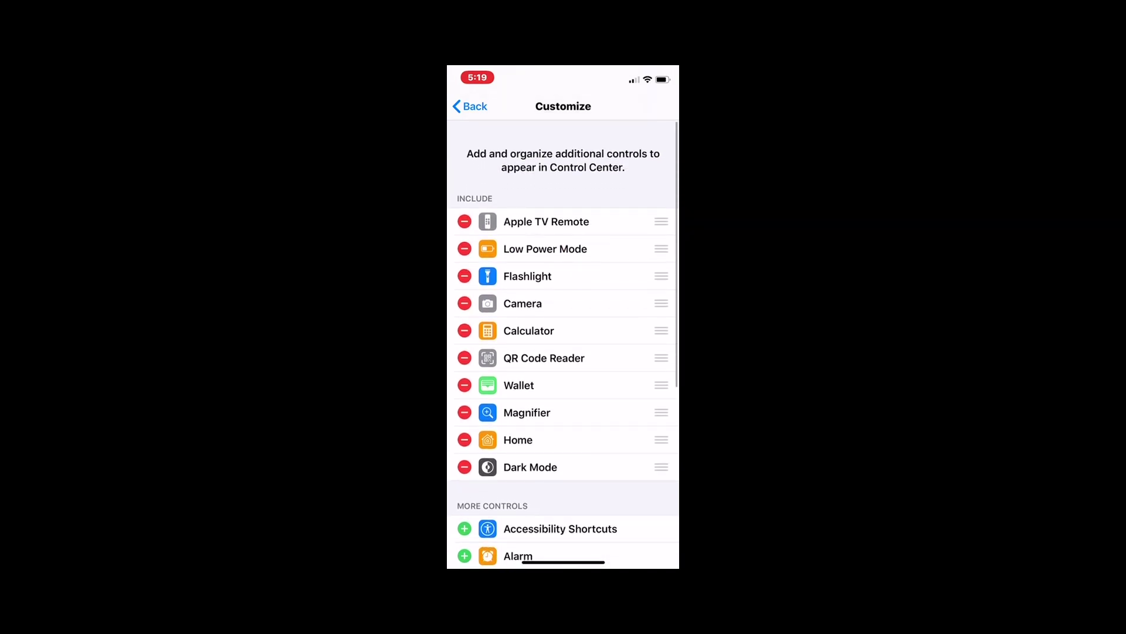
pyautogui.click(470, 106)
# Back out to the settings search results, then clear and cancel the 'Control' search.
pyautogui.click(478, 105)
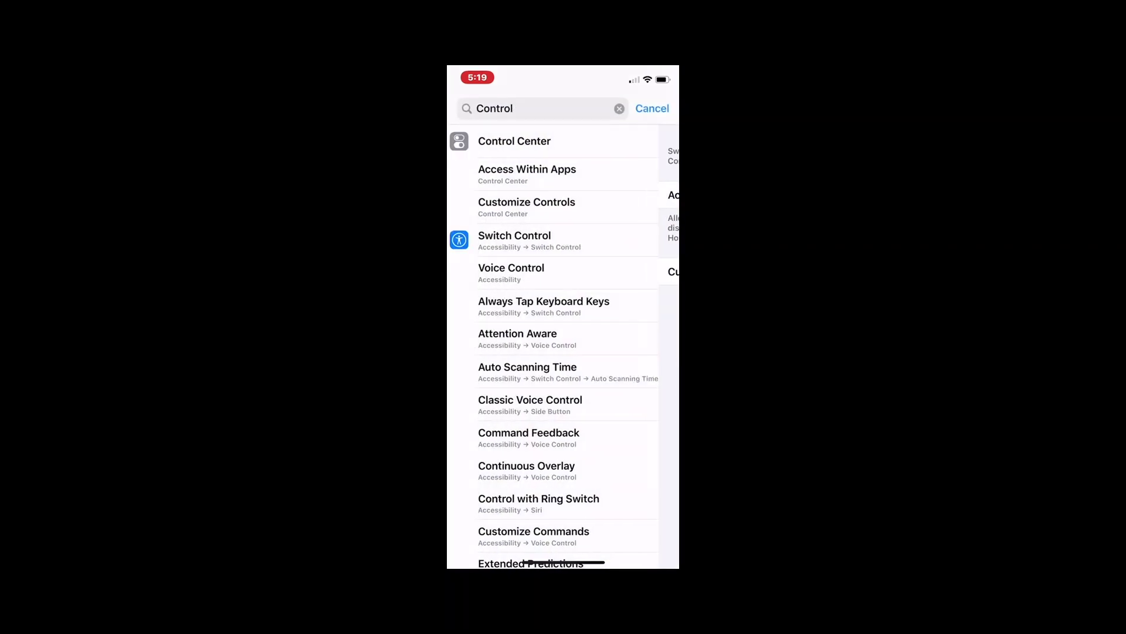
pyautogui.click(529, 107)
pyautogui.click(619, 108)
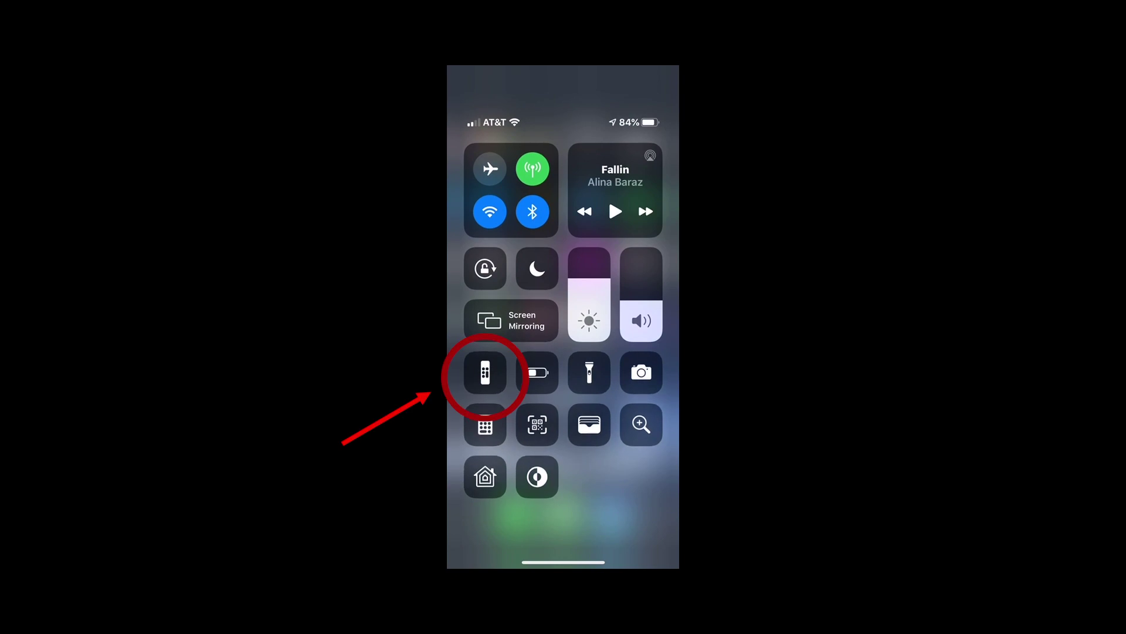
# Tap the Apple TV Remote button in Control Center to control the Entertainment Room device.
pyautogui.click(485, 372)
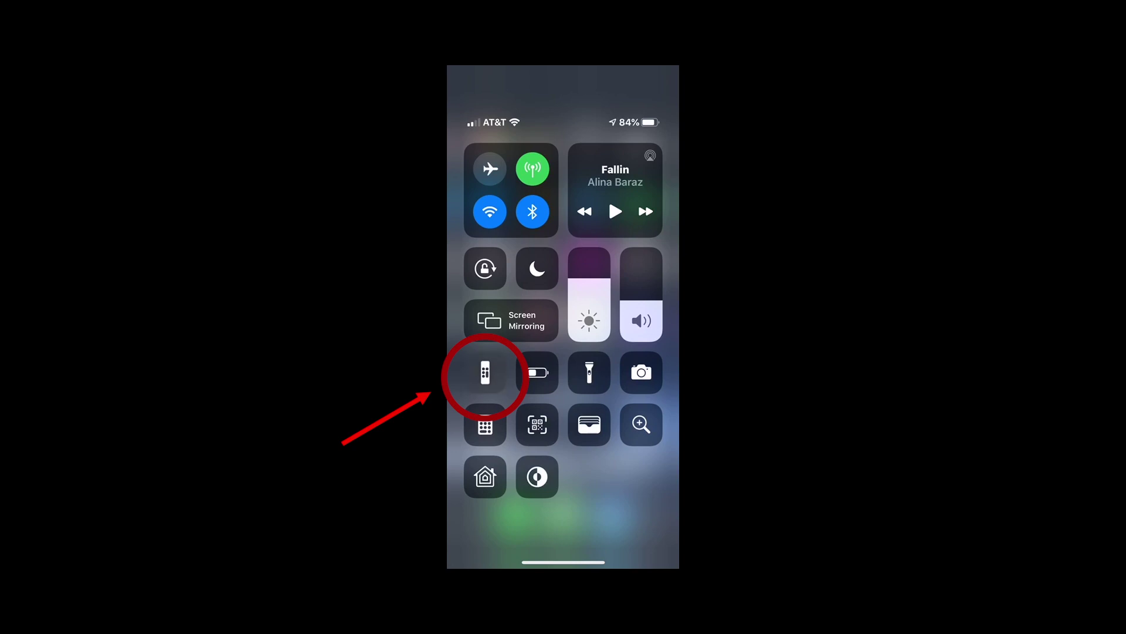